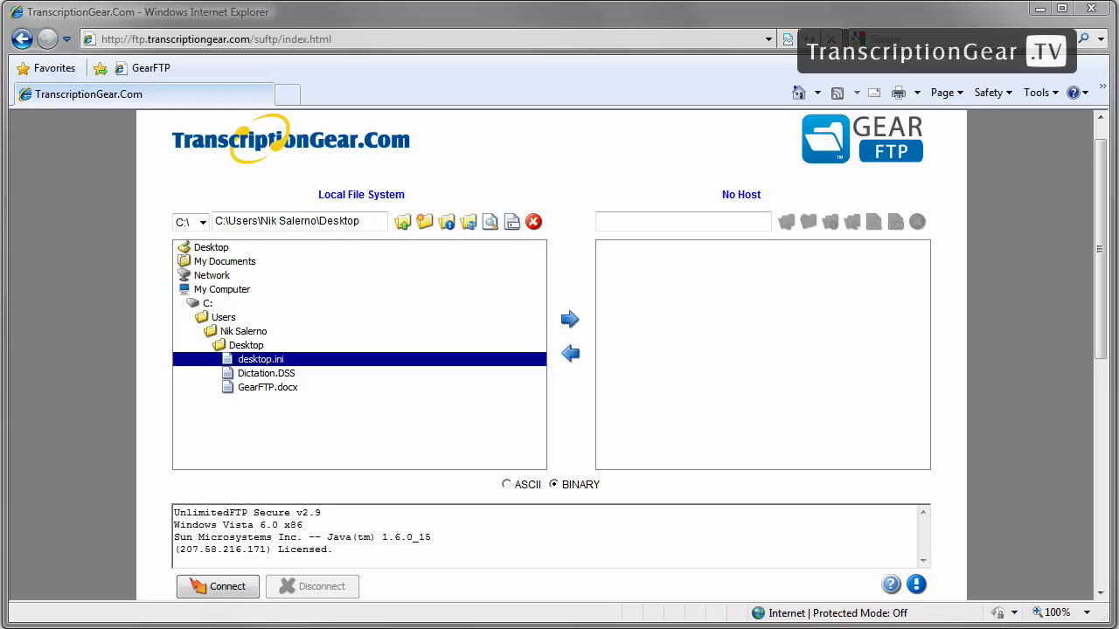
# Step: Log in to ftp.transcriptiongear.com with the temp account's username and password, saving the connection
pyautogui.click(215, 590)
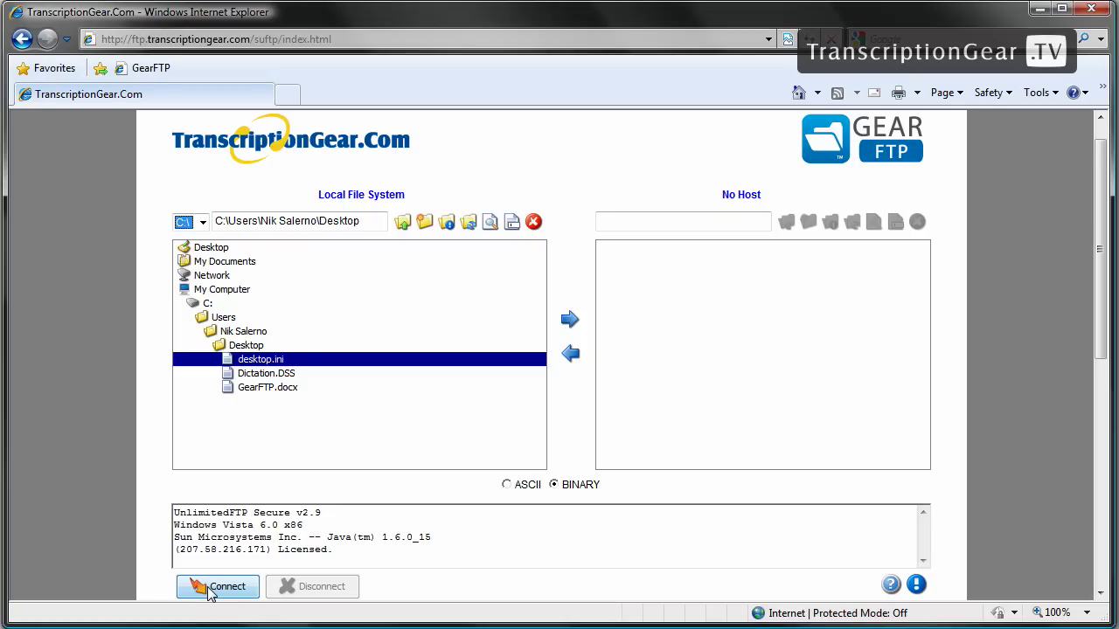
pyautogui.click(214, 592)
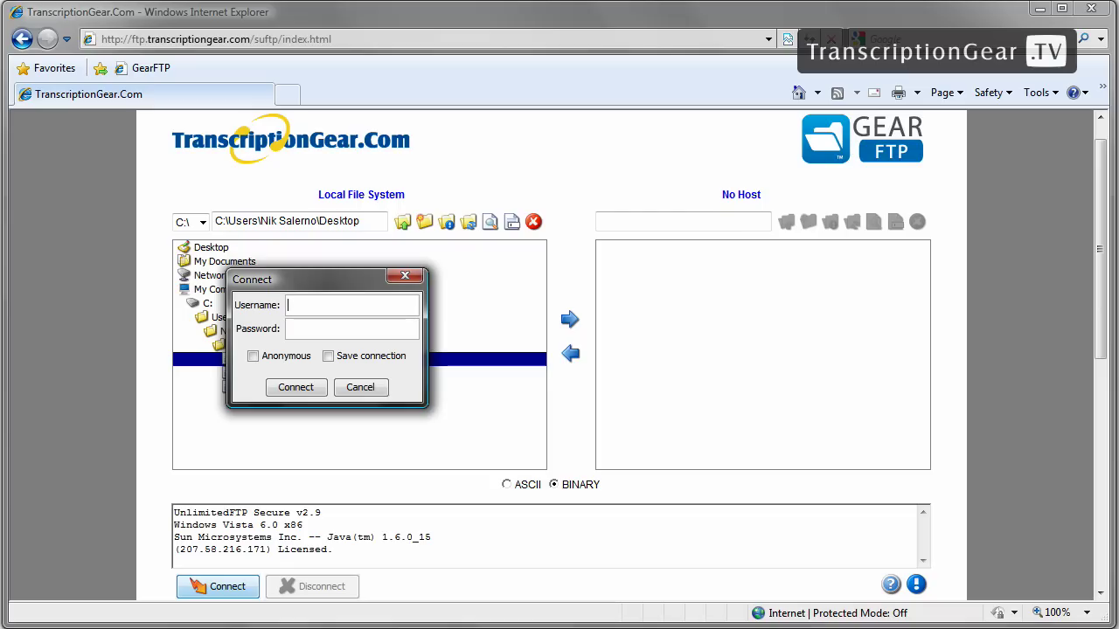
pyautogui.press('Tab')
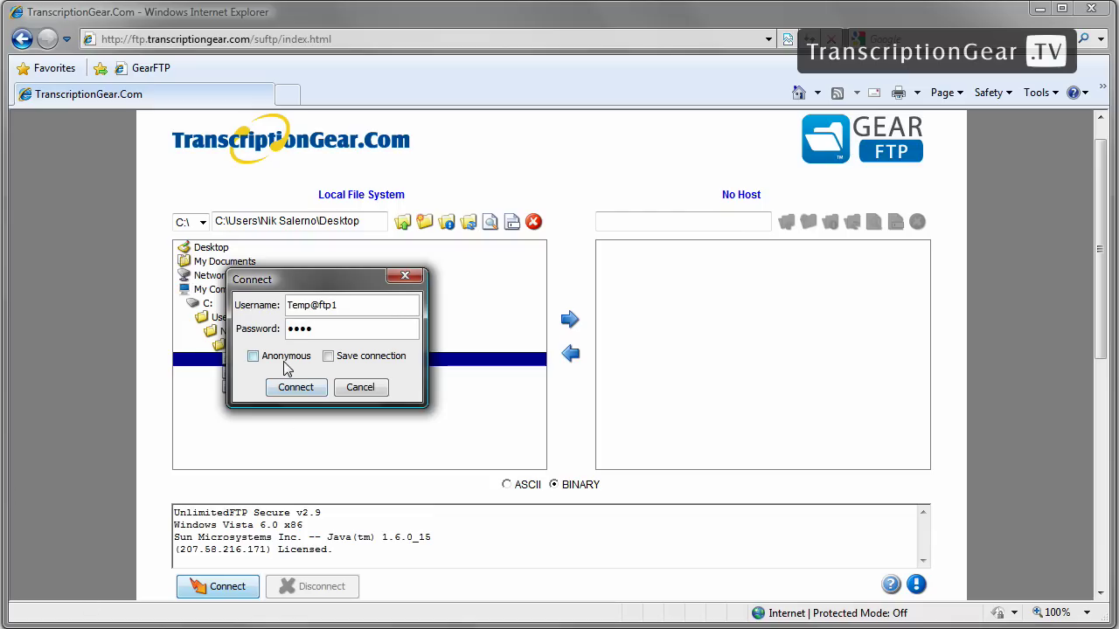
pyautogui.click(327, 356)
pyautogui.click(295, 388)
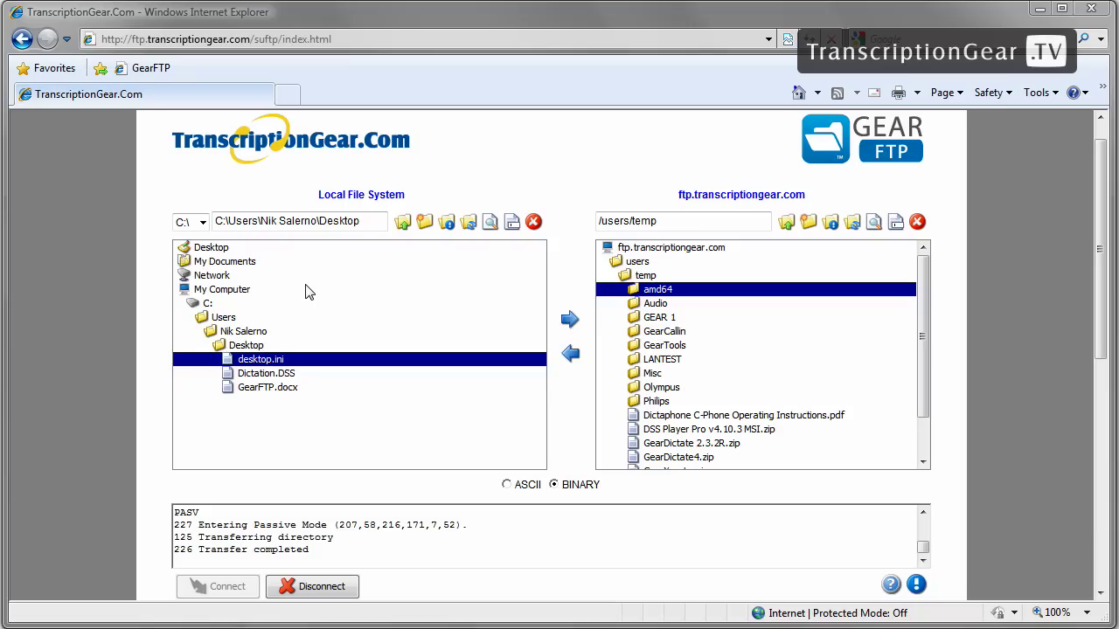
# Step: Open the local drive dropdown to show drives C:\, D:\ and E:\
pyautogui.click(202, 223)
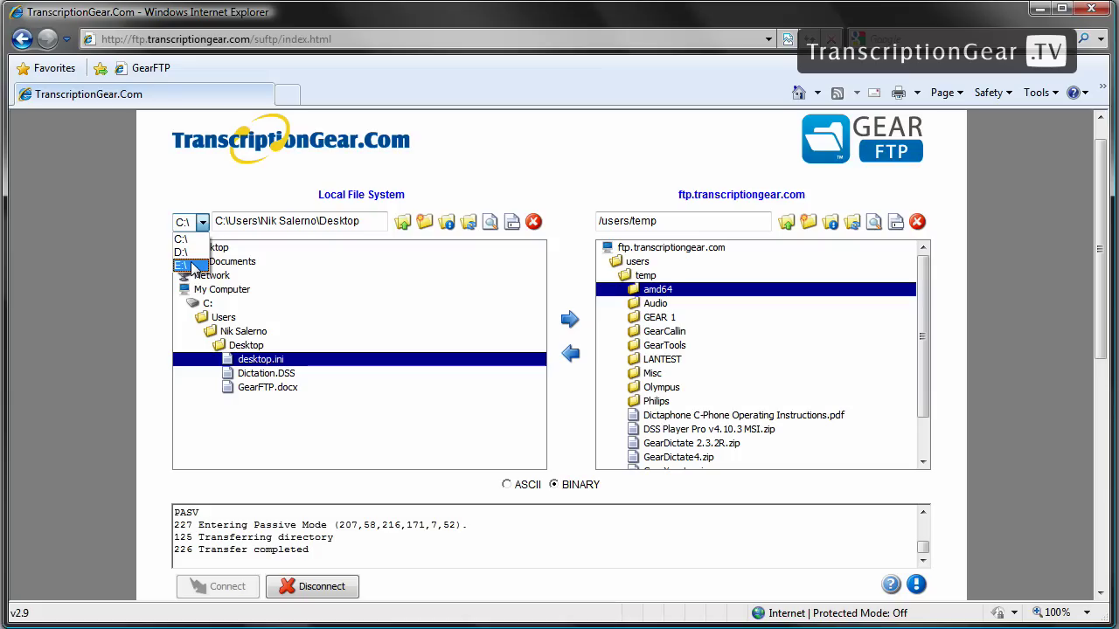
pyautogui.click(229, 243)
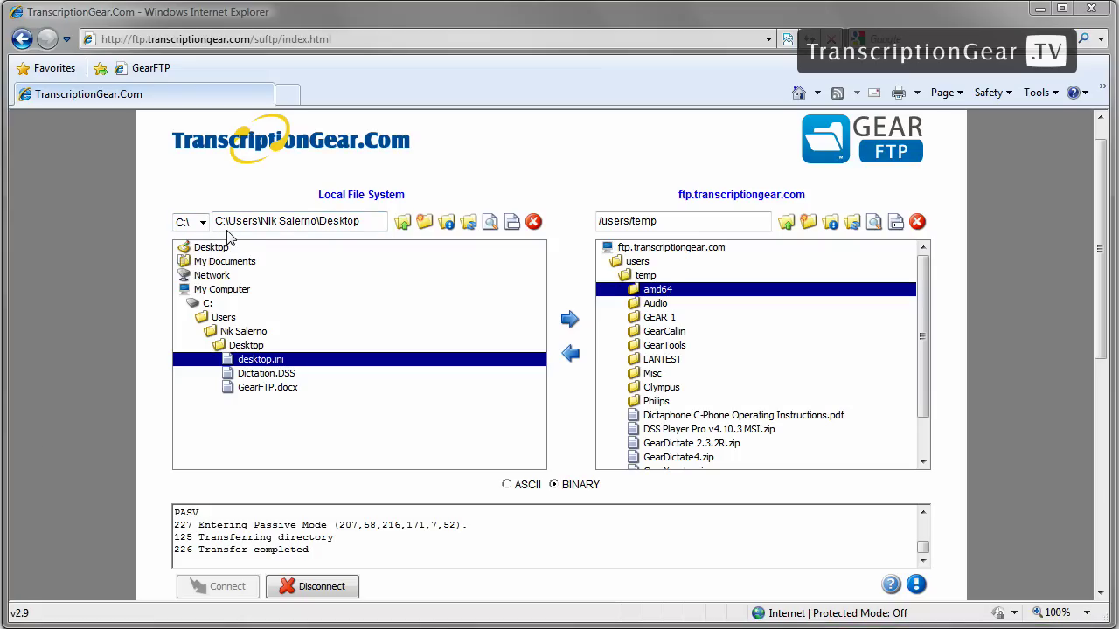
pyautogui.click(375, 226)
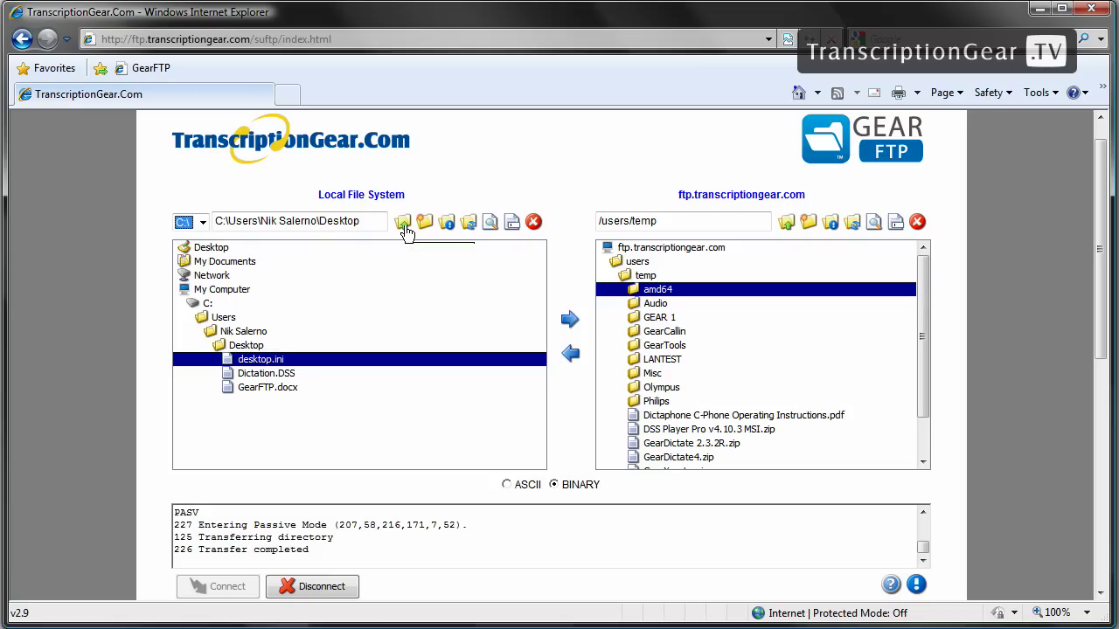
pyautogui.click(403, 225)
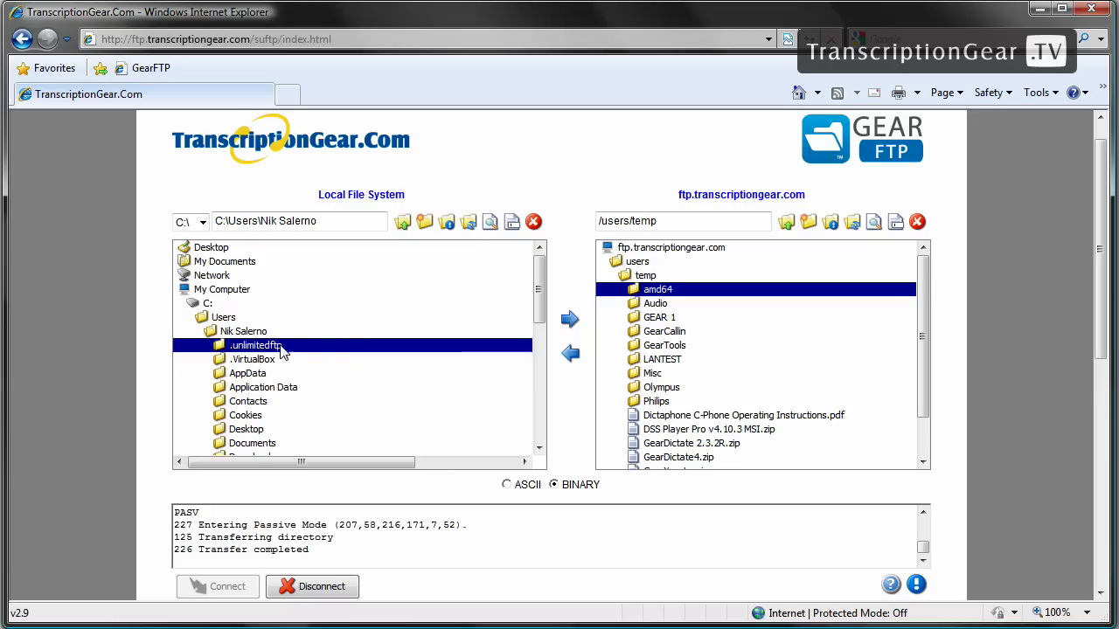
pyautogui.doubleClick(245, 429)
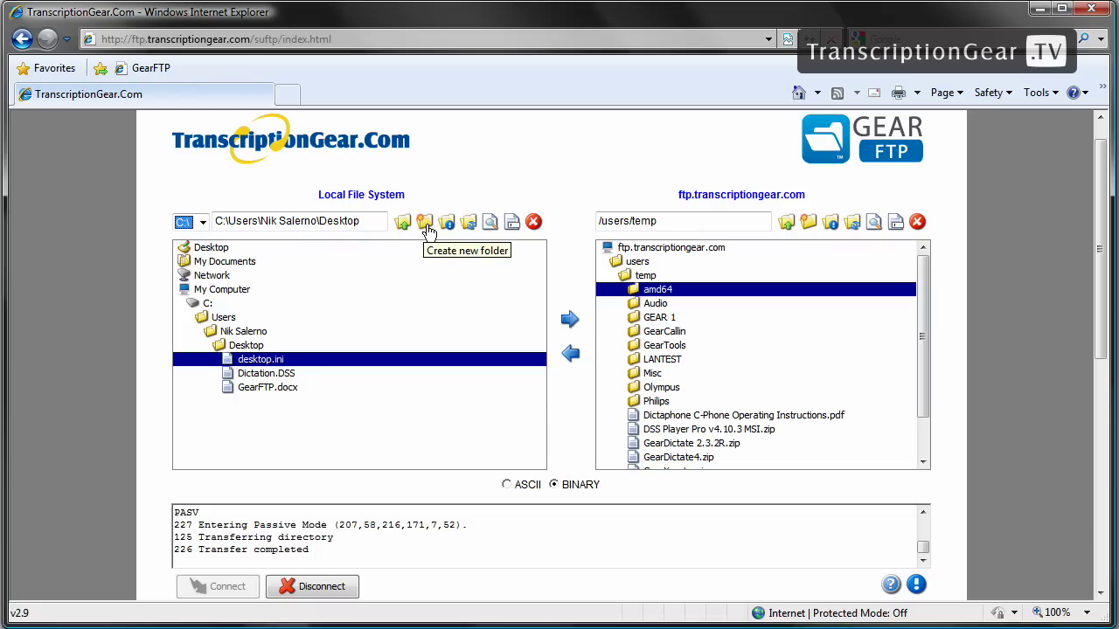
pyautogui.click(428, 230)
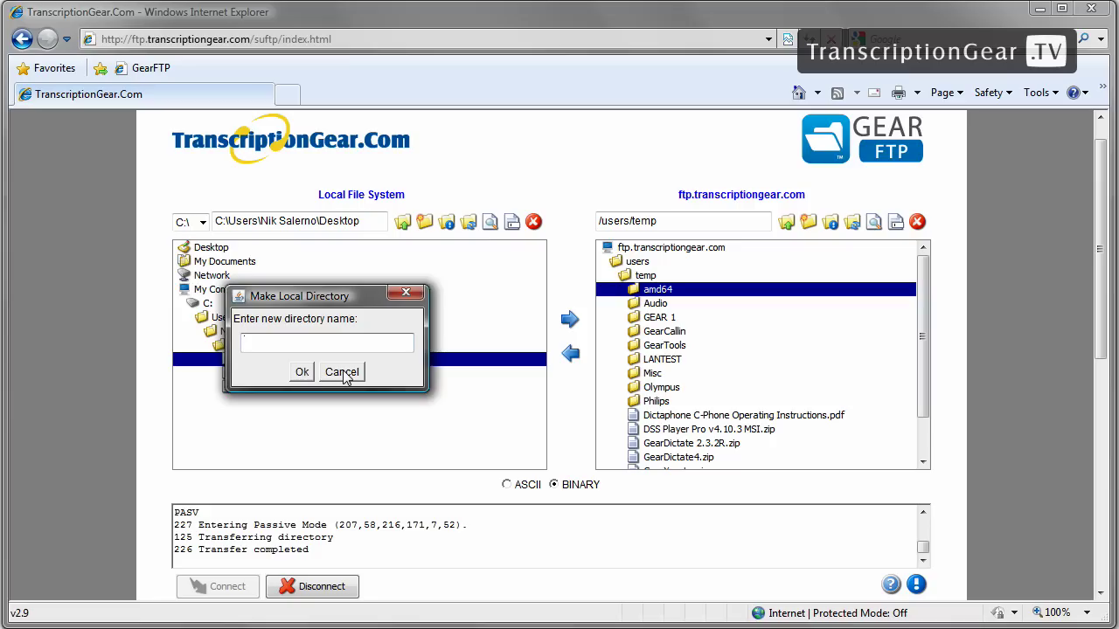
pyautogui.click(342, 372)
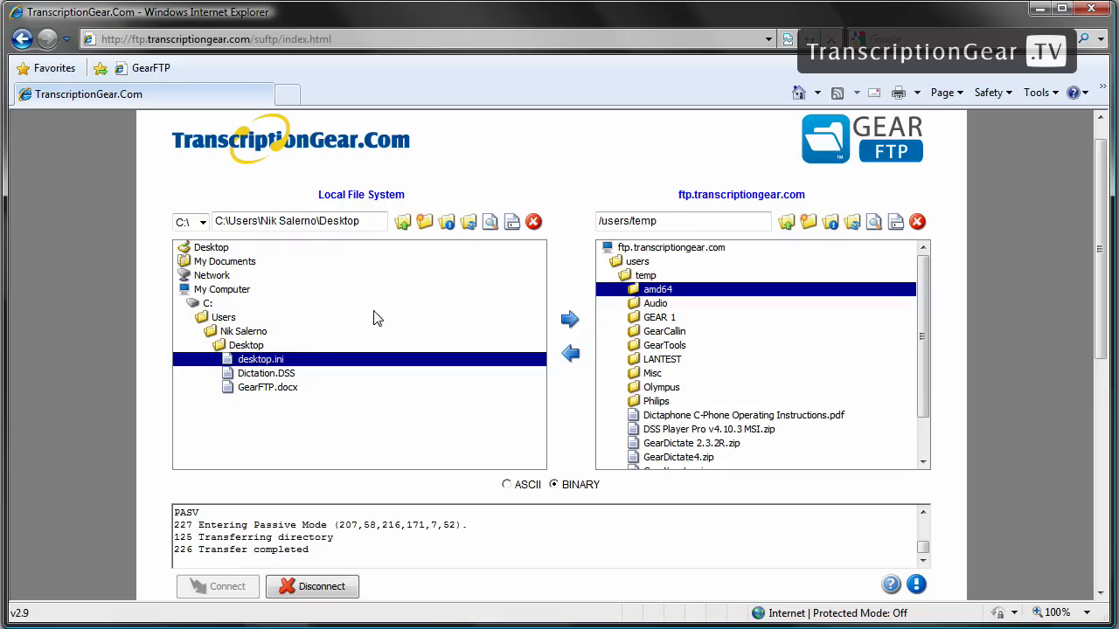
# Step: Review the Desktop folder's text file listing, refresh the listings, and select GearFTP.docx
pyautogui.click(448, 224)
pyautogui.click(470, 224)
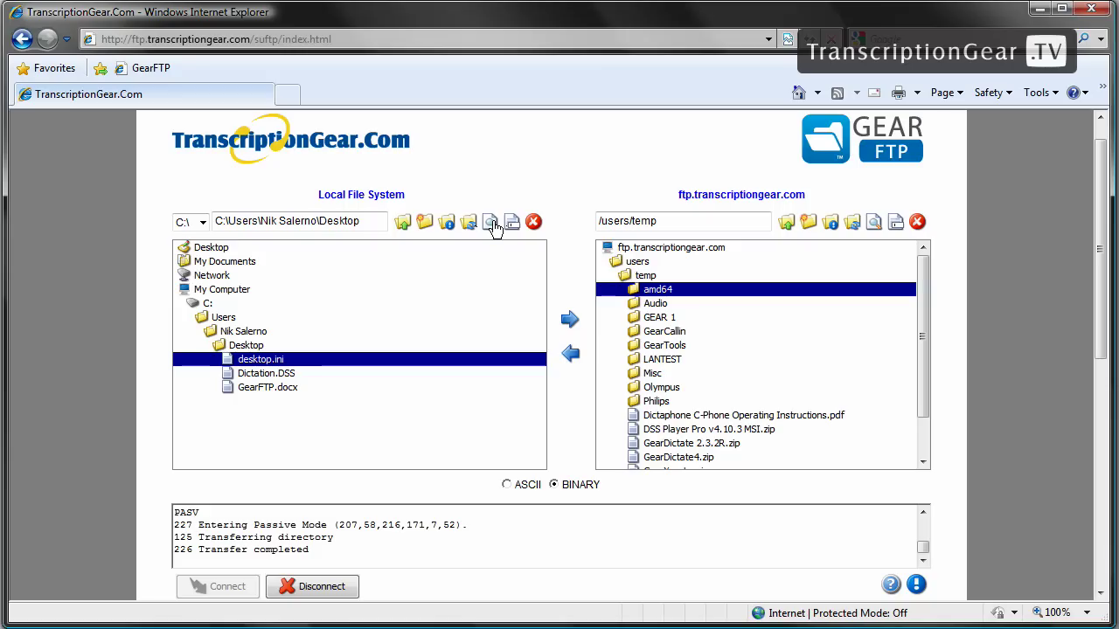
pyautogui.click(266, 389)
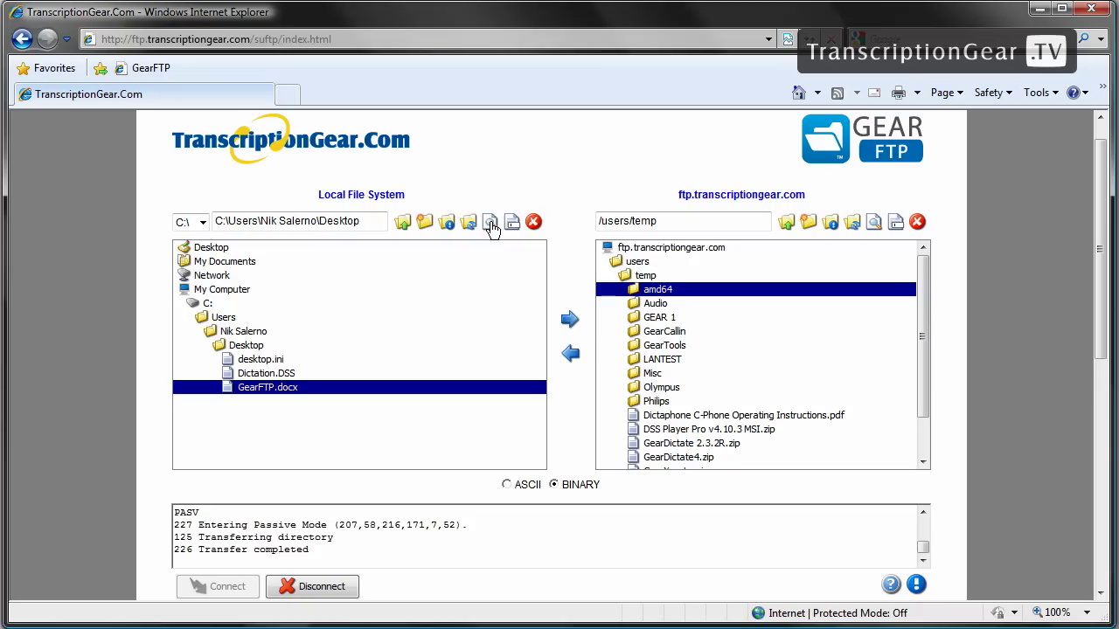
pyautogui.click(491, 224)
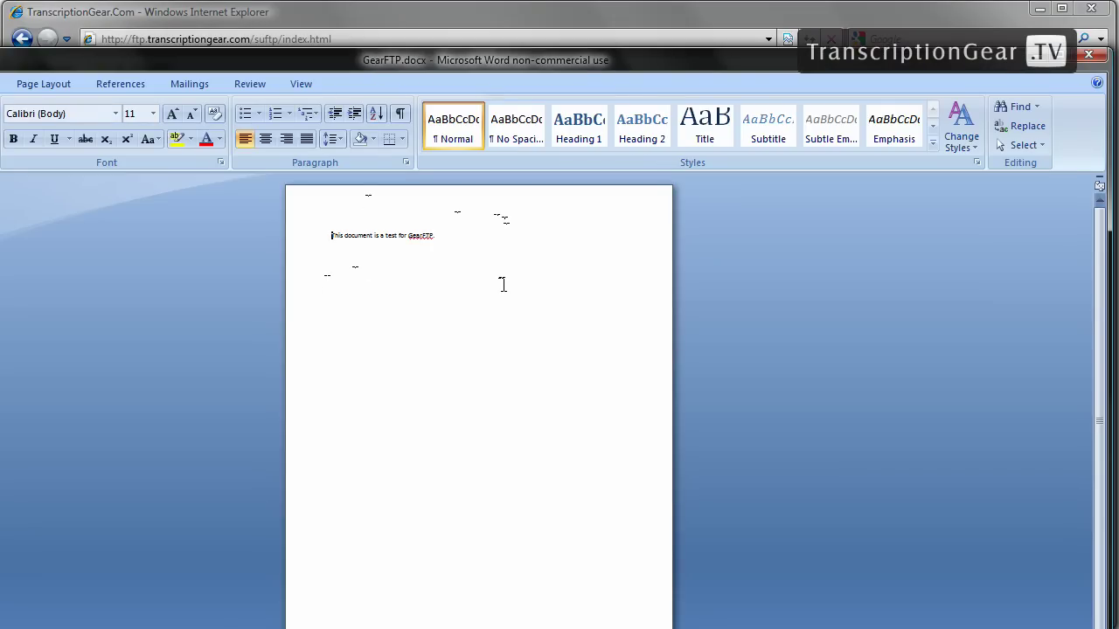
pyautogui.click(1089, 54)
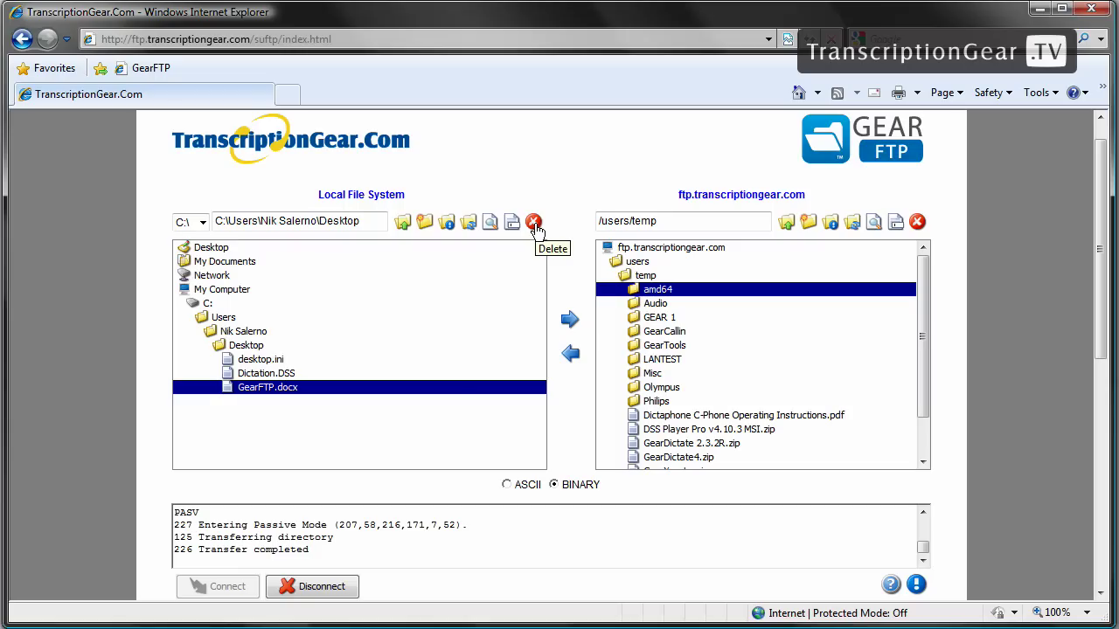
pyautogui.click(534, 224)
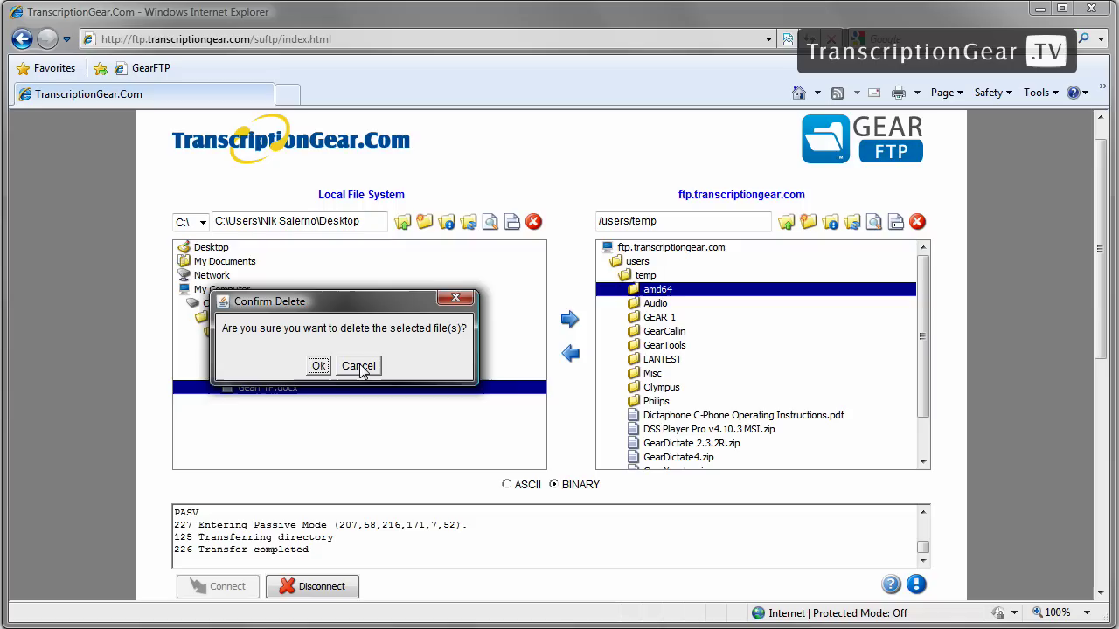
pyautogui.click(360, 367)
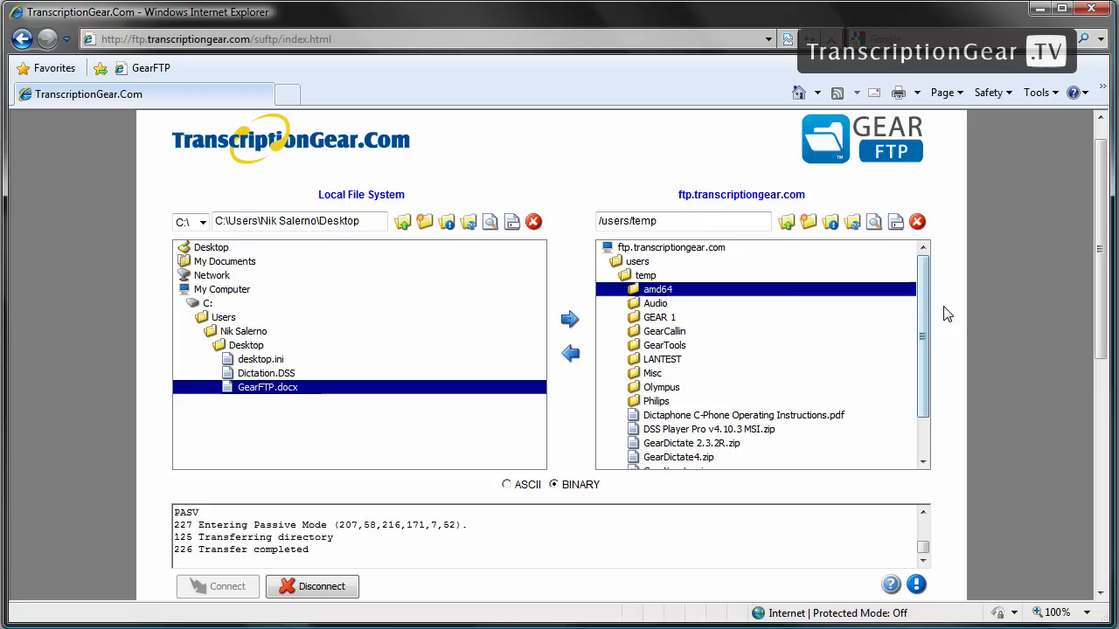
# Step: Upload GearFTP.docx to the server's temp folder and locate it in the remote list
pyautogui.moveTo(920, 306)
pyautogui.mouseDown()
pyautogui.moveTo(923, 354)
pyautogui.moveTo(923, 291)
pyautogui.mouseUp()
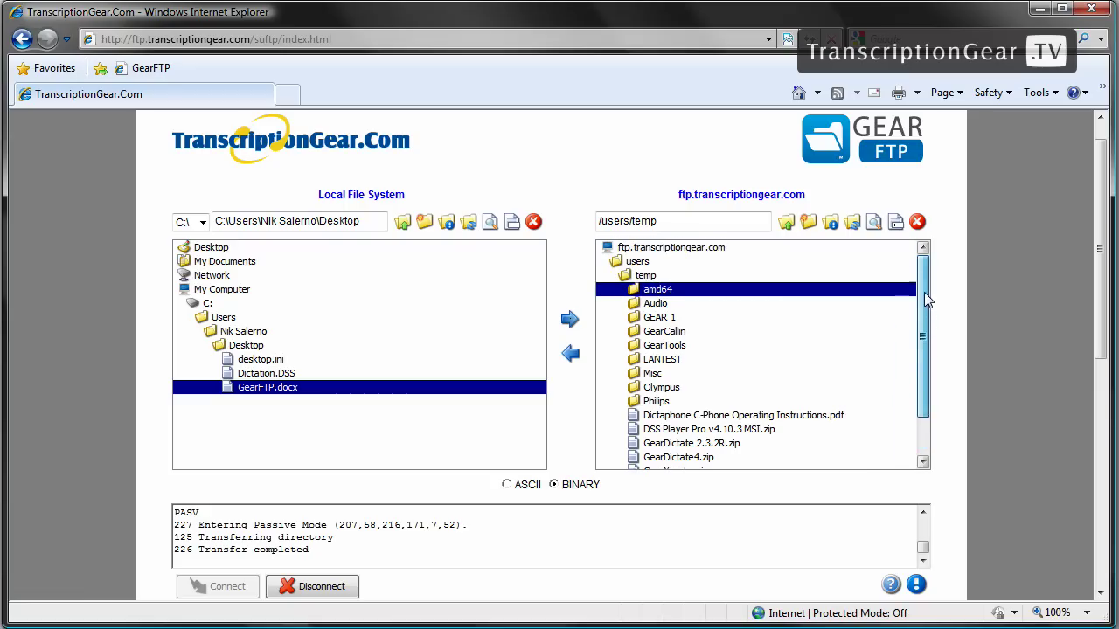
pyautogui.click(644, 275)
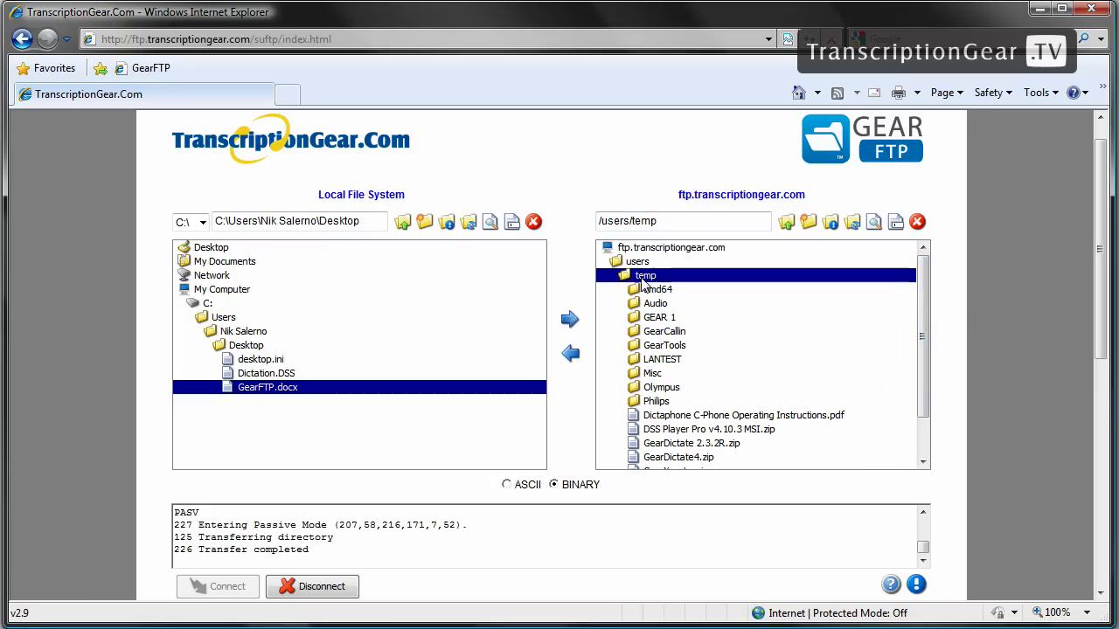
pyautogui.click(568, 322)
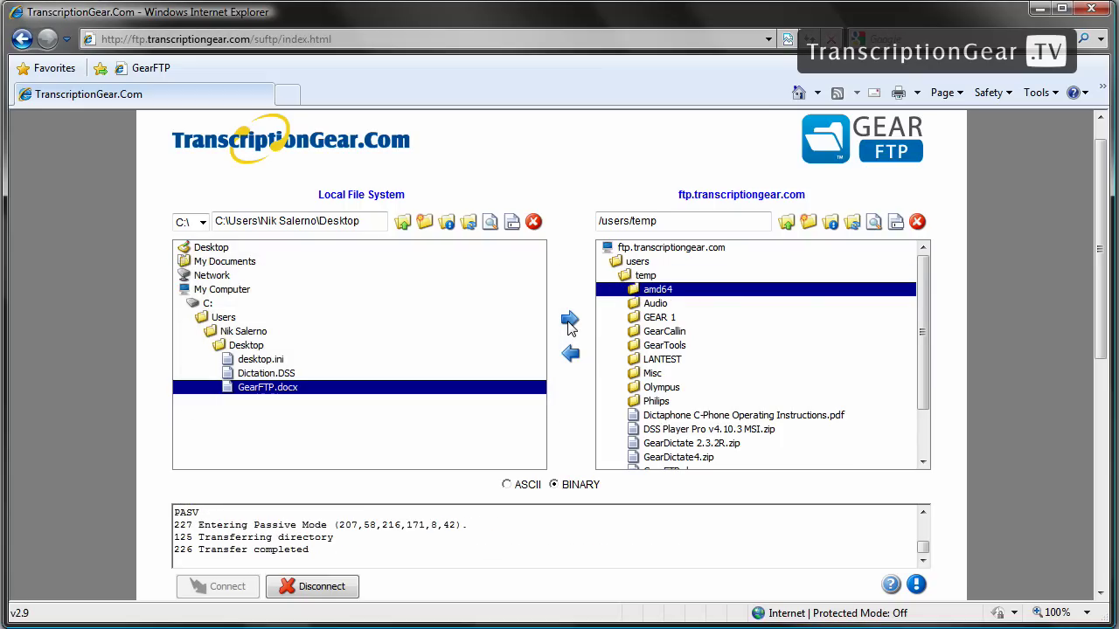
pyautogui.moveTo(921, 379); pyautogui.dragTo(922, 431)
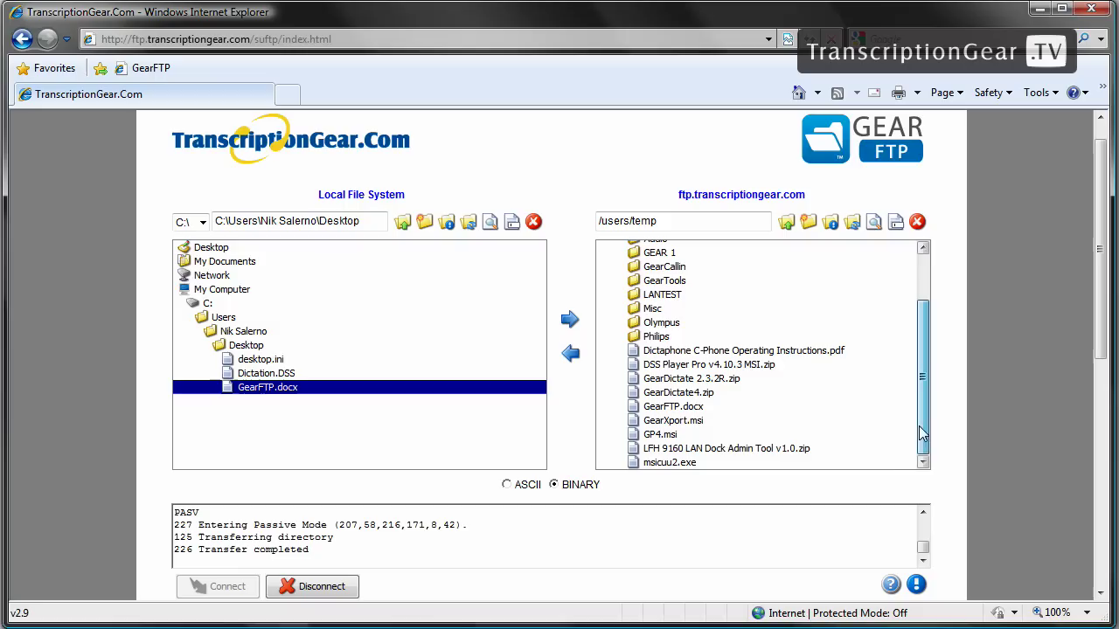
pyautogui.click(660, 409)
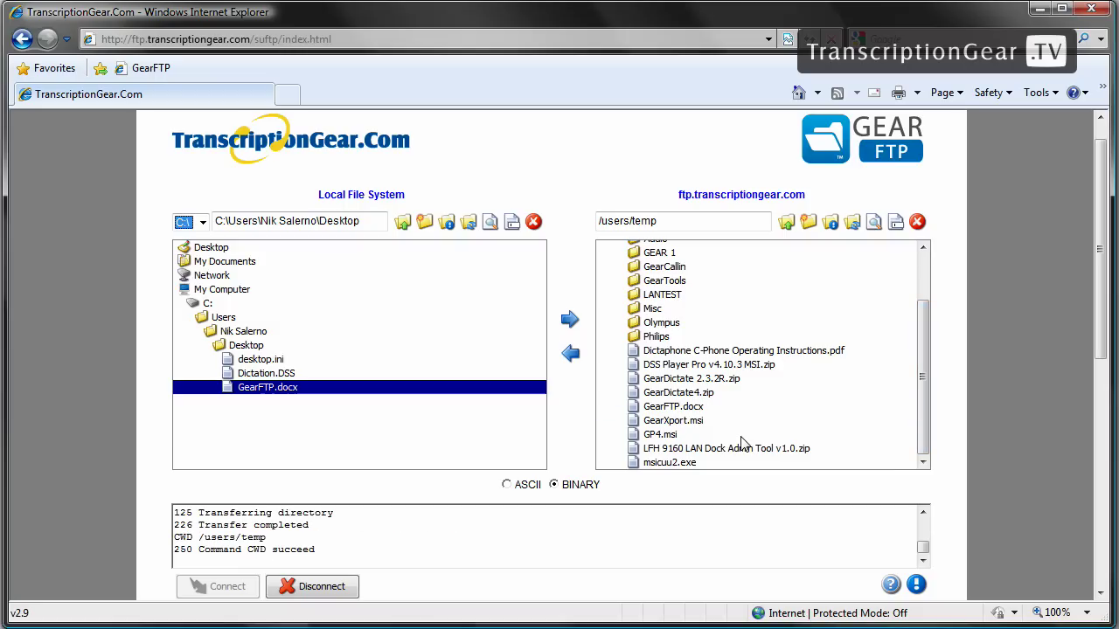
# Step: Delete GearFTP.docx from the Desktop, then download the server copy (9931 bytes) back
pyautogui.click(532, 221)
pyautogui.click(300, 367)
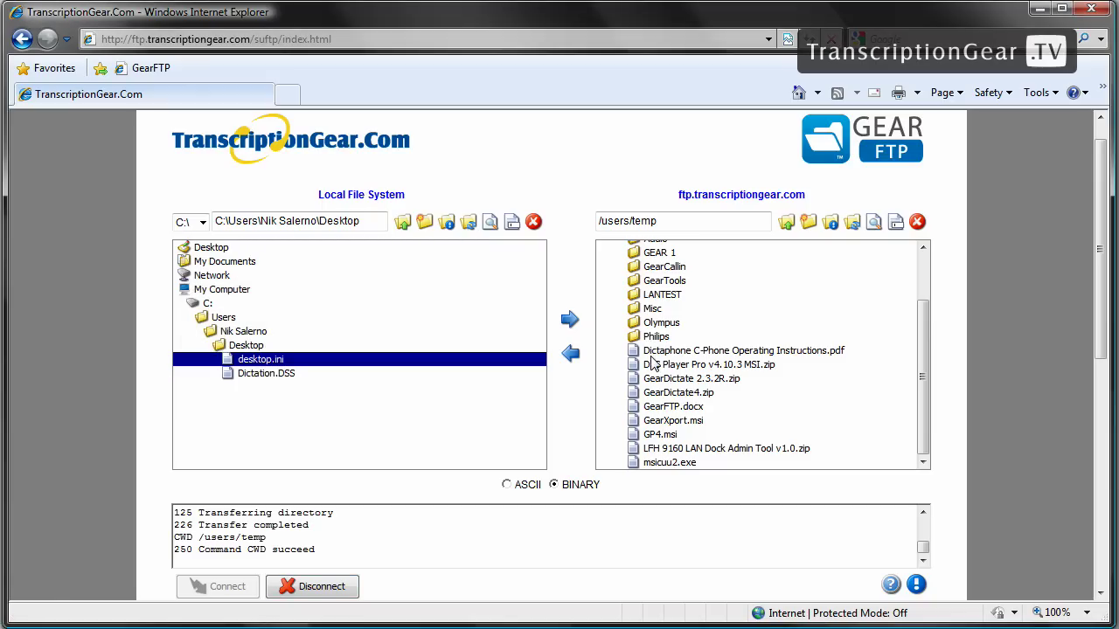
pyautogui.click(673, 408)
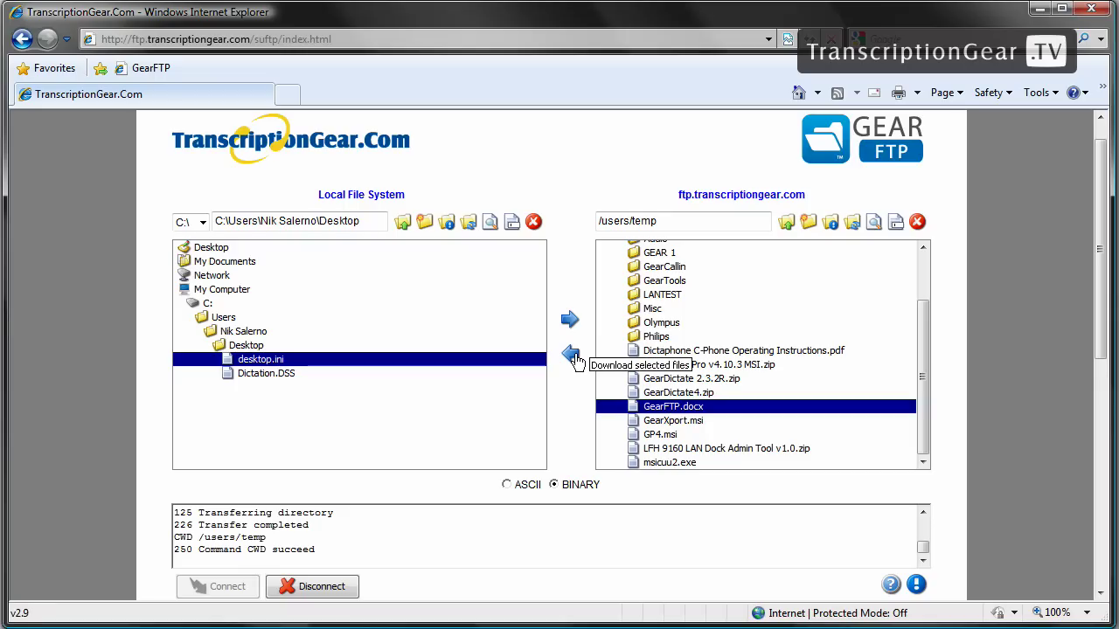
pyautogui.click(573, 358)
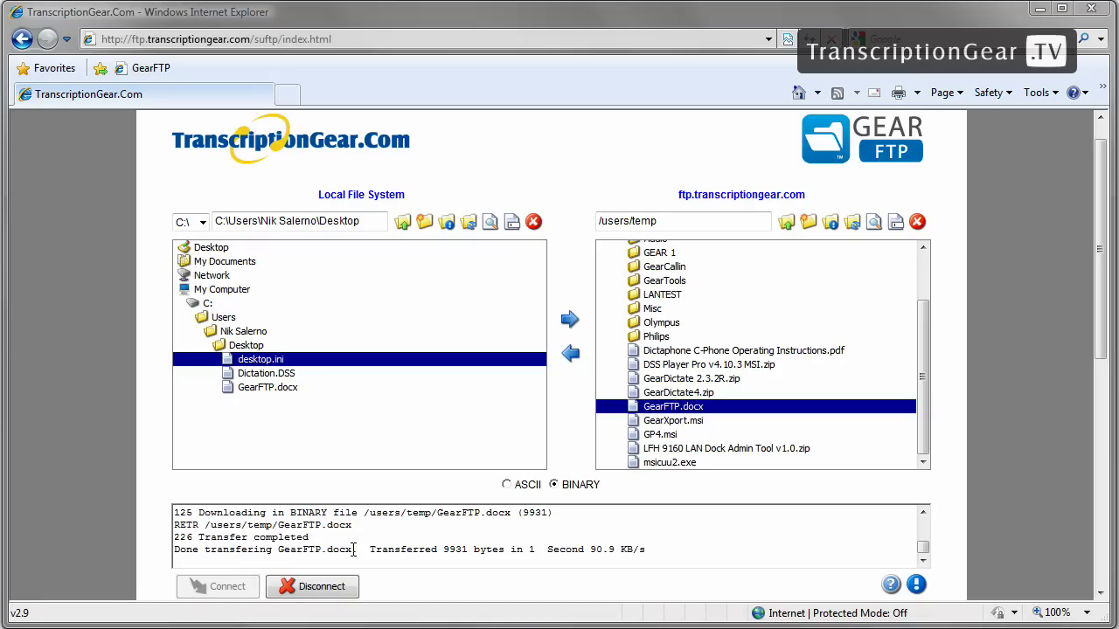
# Step: Disconnect from ftp.transcriptiongear.com, leaving the remote side empty with no host
pyautogui.click(319, 591)
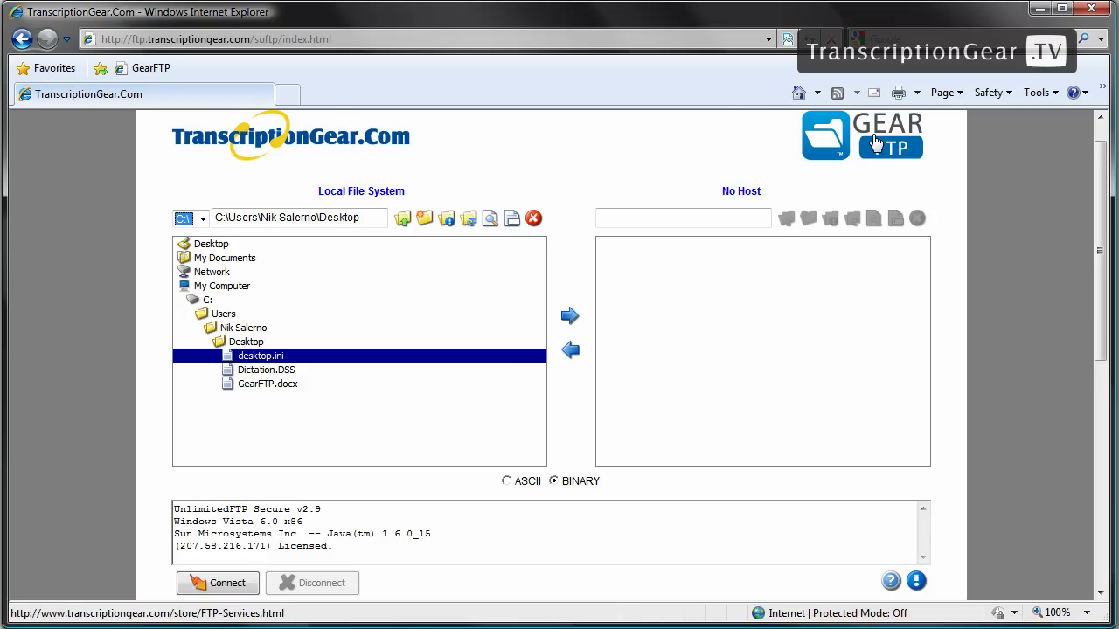
# Step: Scroll the page down to the Quick Start steps and minimum system requirements
pyautogui.moveTo(1100, 225); pyautogui.dragTo(1103, 446)
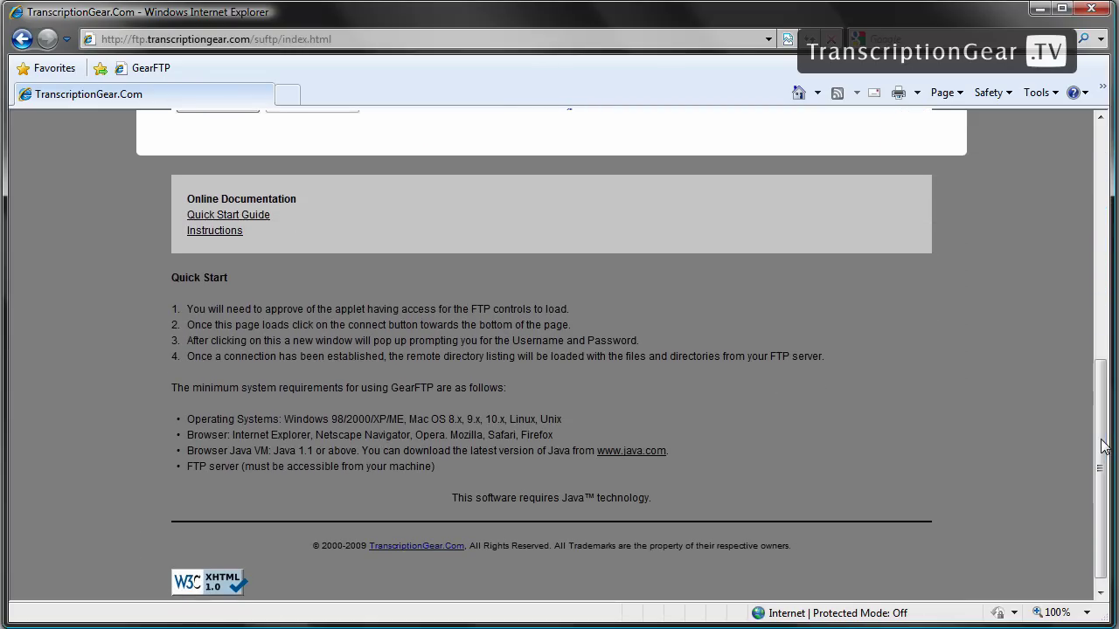